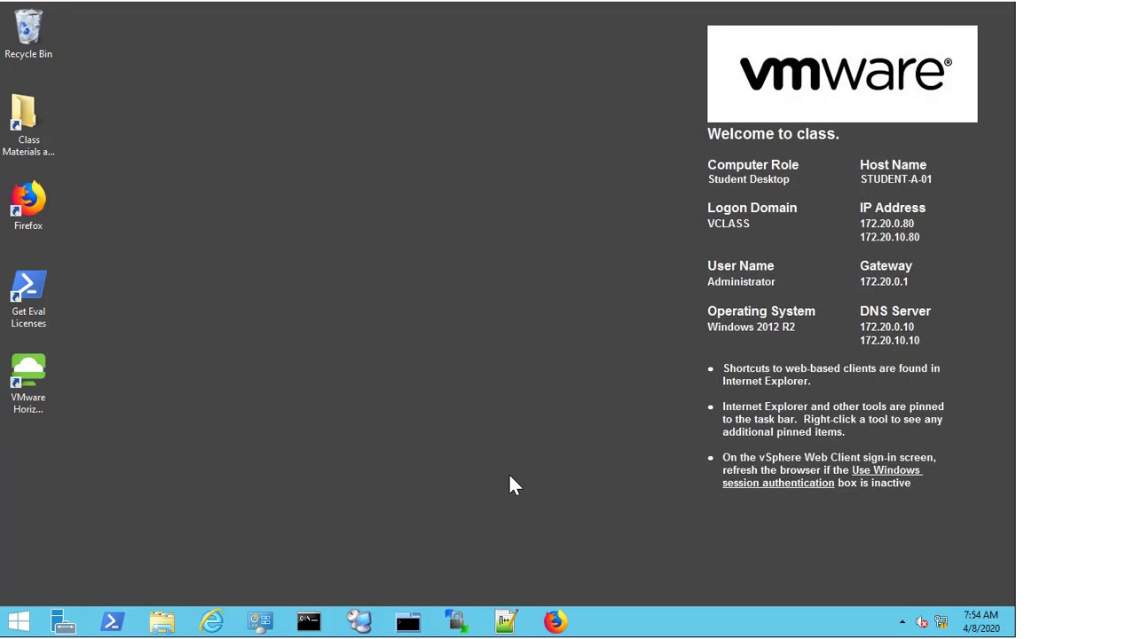
Step: Launch Horizon Client and start Collect Support Data from Options > Support Information, confirming Yes
{"action": "double_click", "coordinate": [41, 379]}
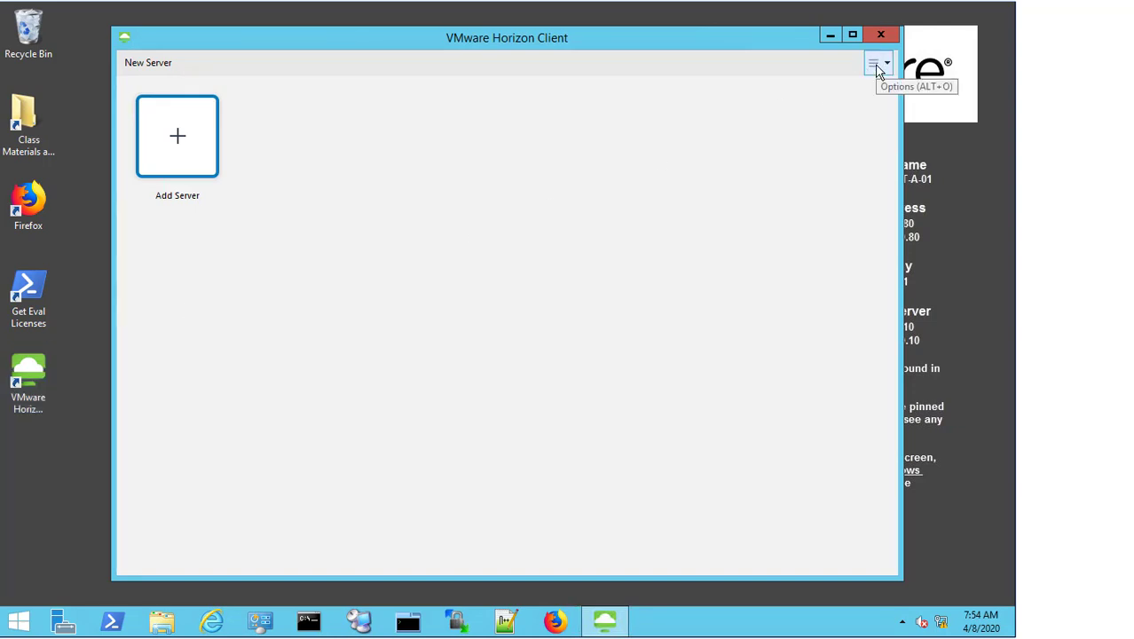
{"action": "left_click", "coordinate": [876, 71]}
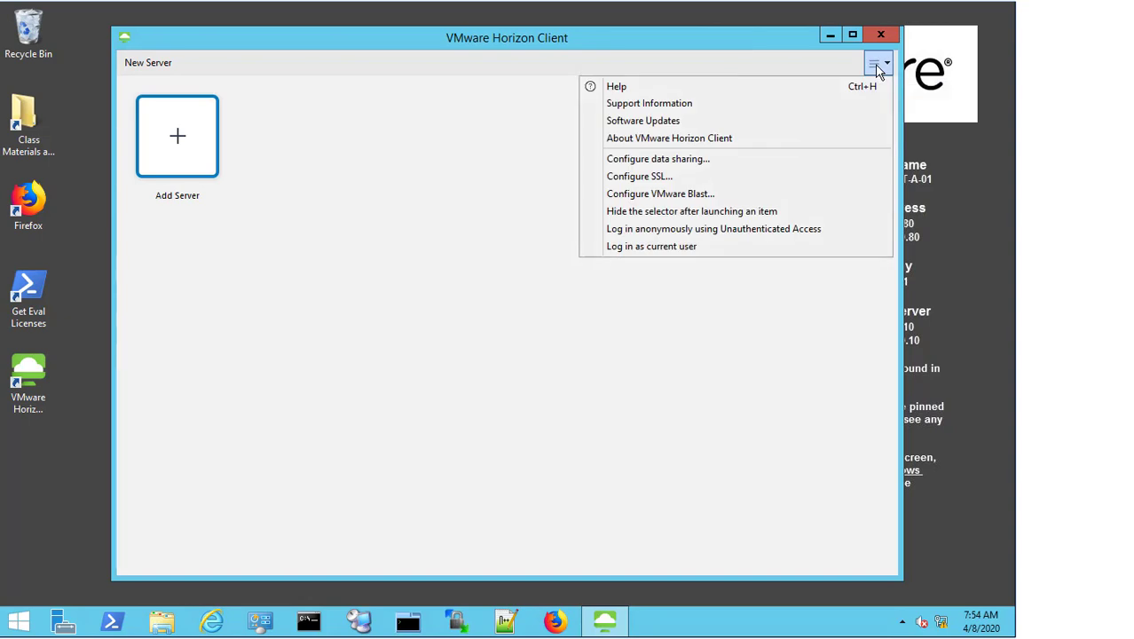
{"action": "left_click", "coordinate": [712, 106]}
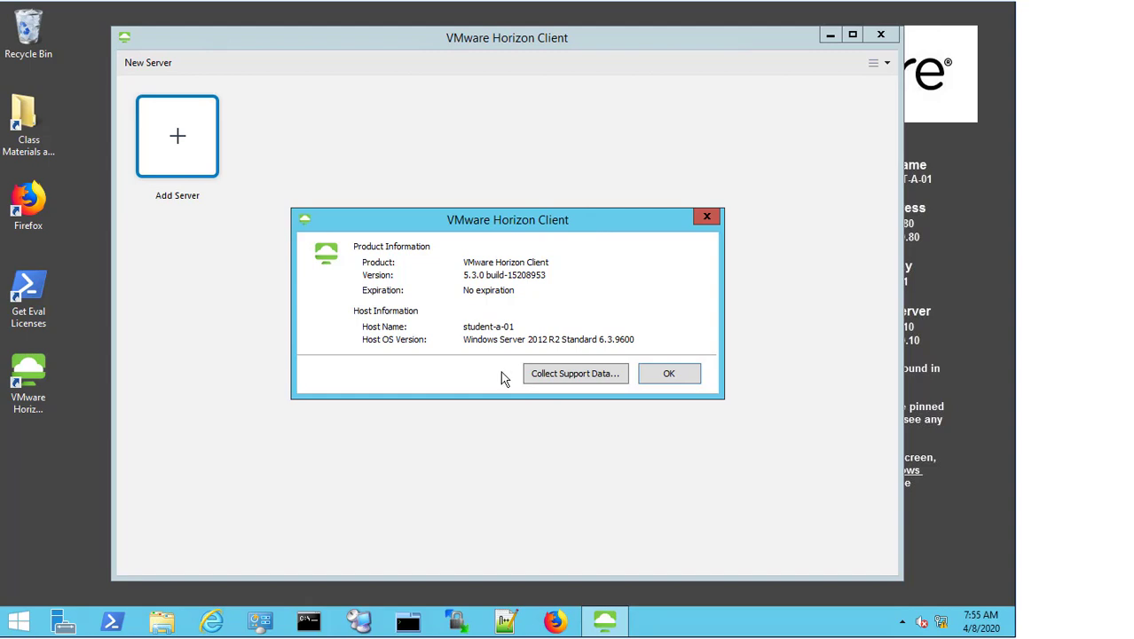
{"action": "left_click", "coordinate": [550, 376]}
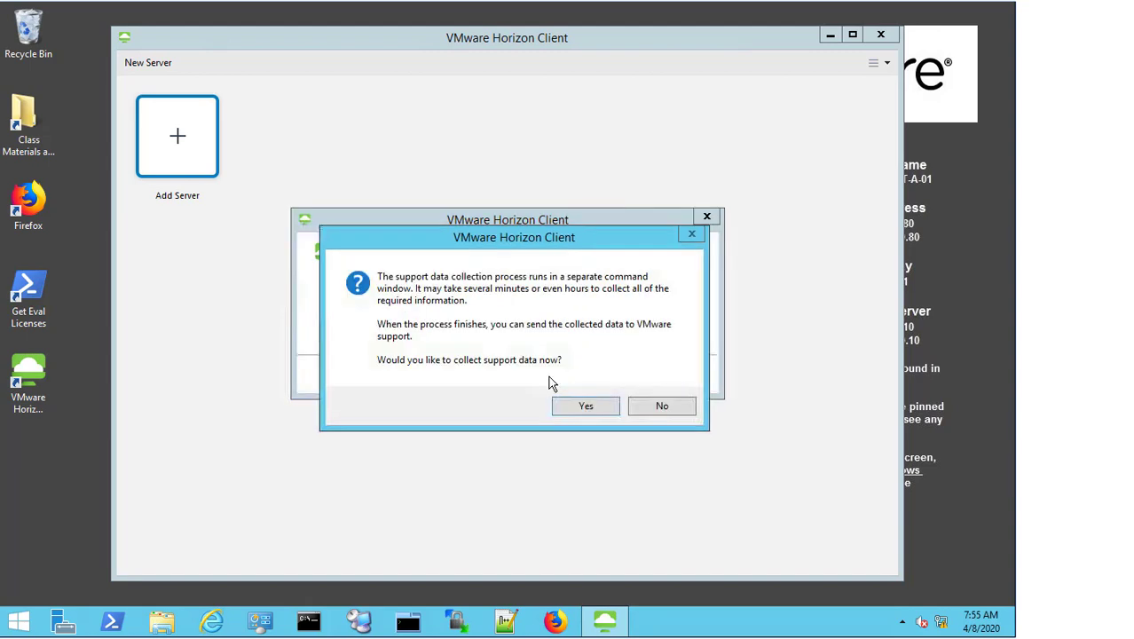
{"action": "left_click", "coordinate": [584, 407]}
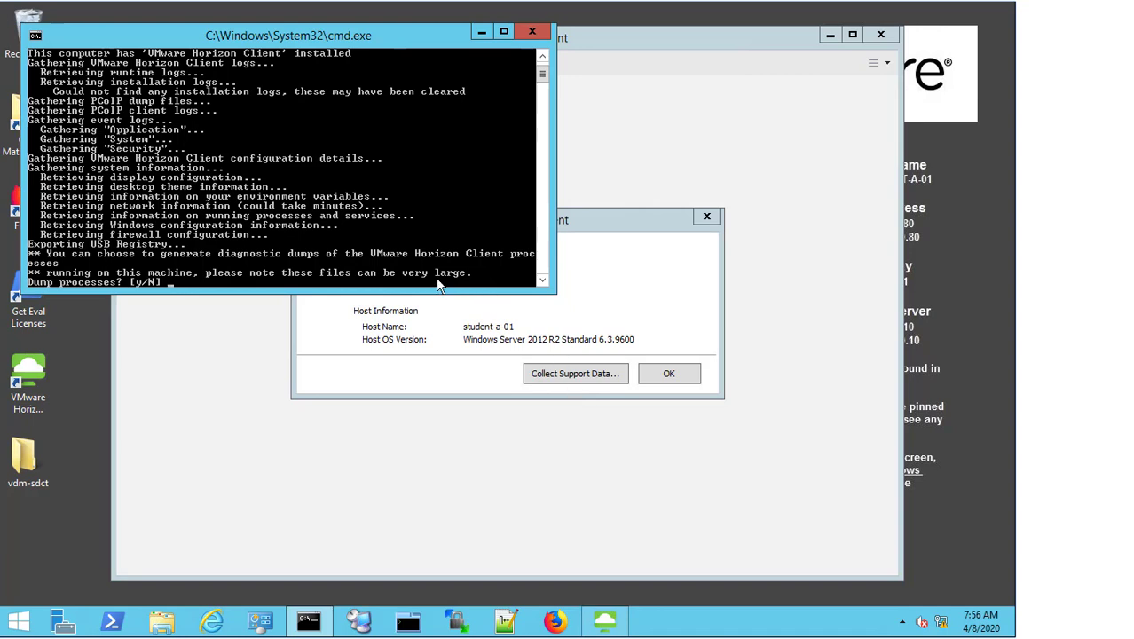
{"action": "type", "text": "n"}
Step: Decline process dumps so the logs zip into vdm-sdct, then close the console
{"action": "key", "text": "Return"}
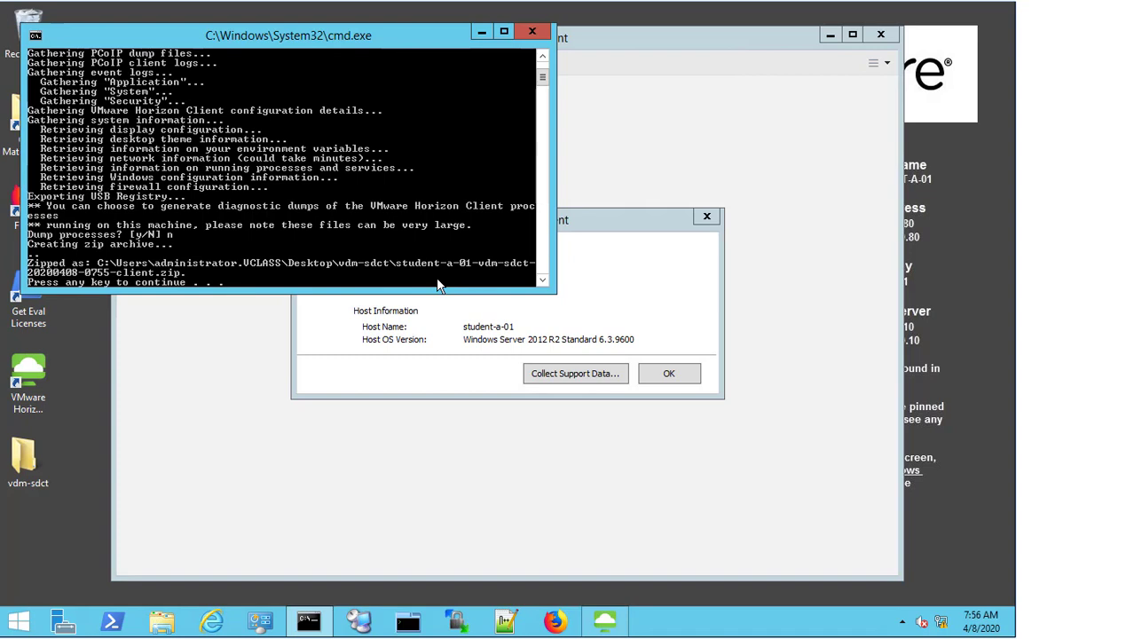
{"action": "key", "text": "Return"}
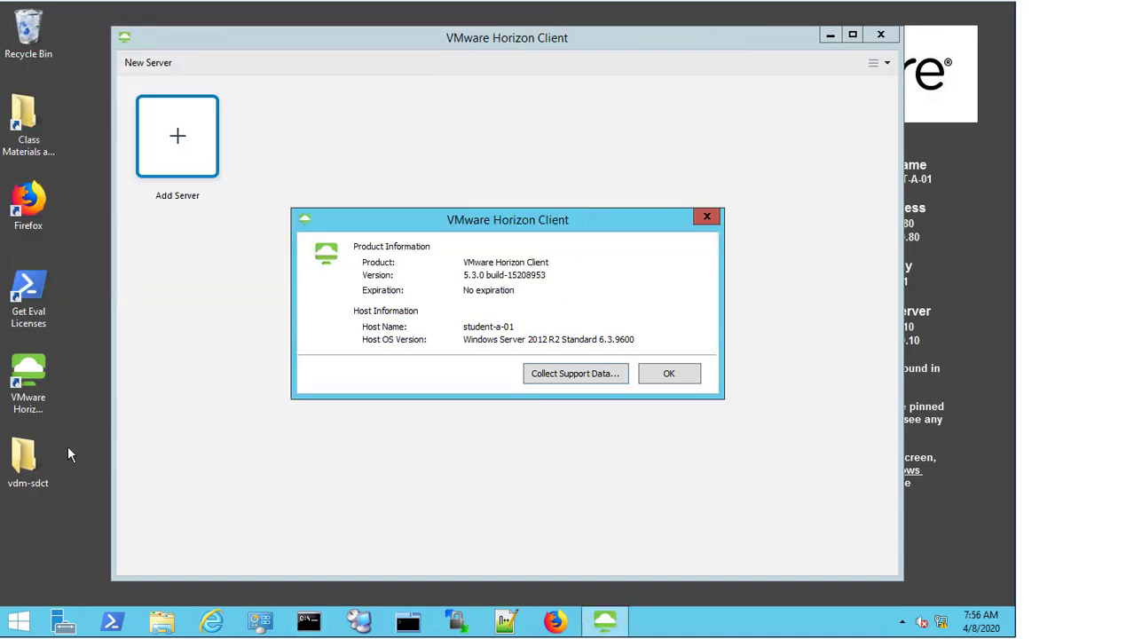
{"action": "left_click", "coordinate": [31, 464]}
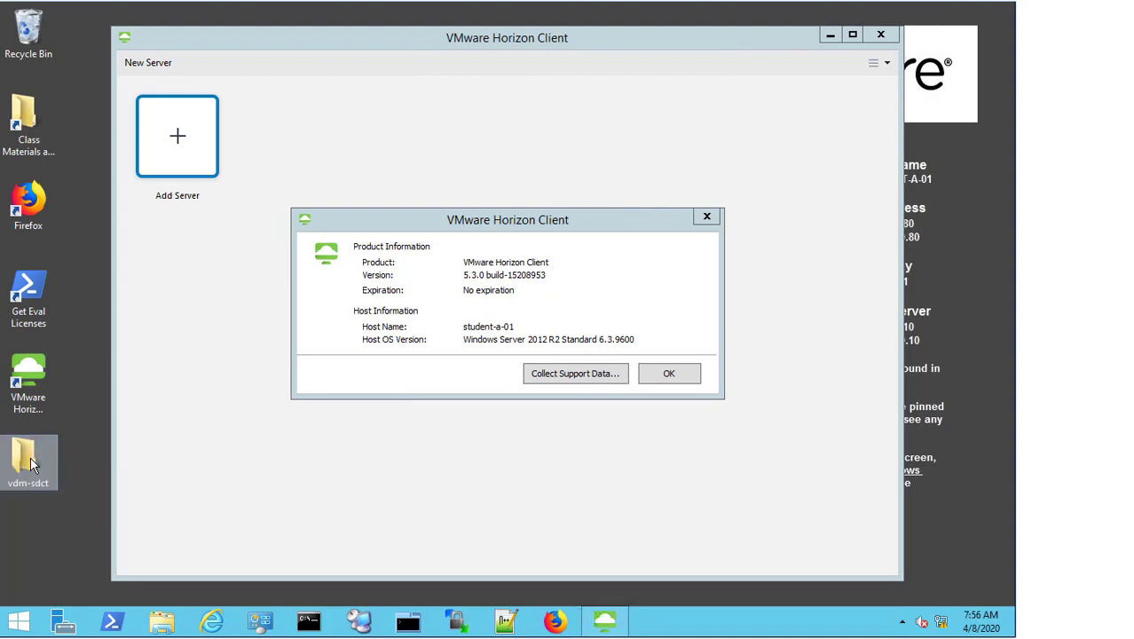
{"action": "double_click", "coordinate": [31, 463]}
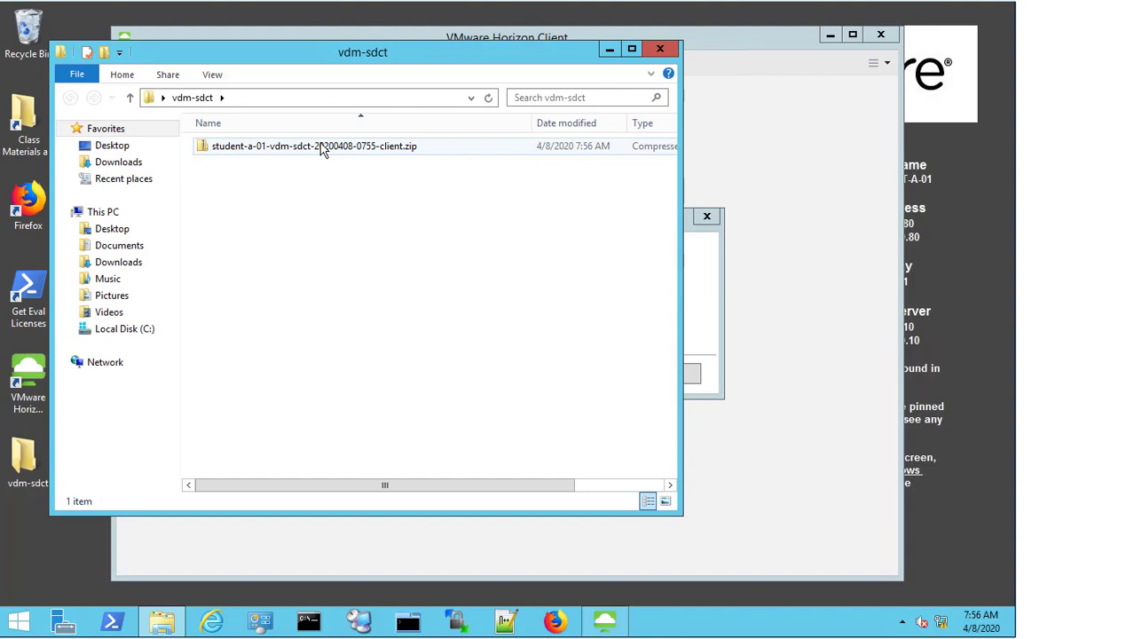
{"action": "left_click", "coordinate": [402, 148]}
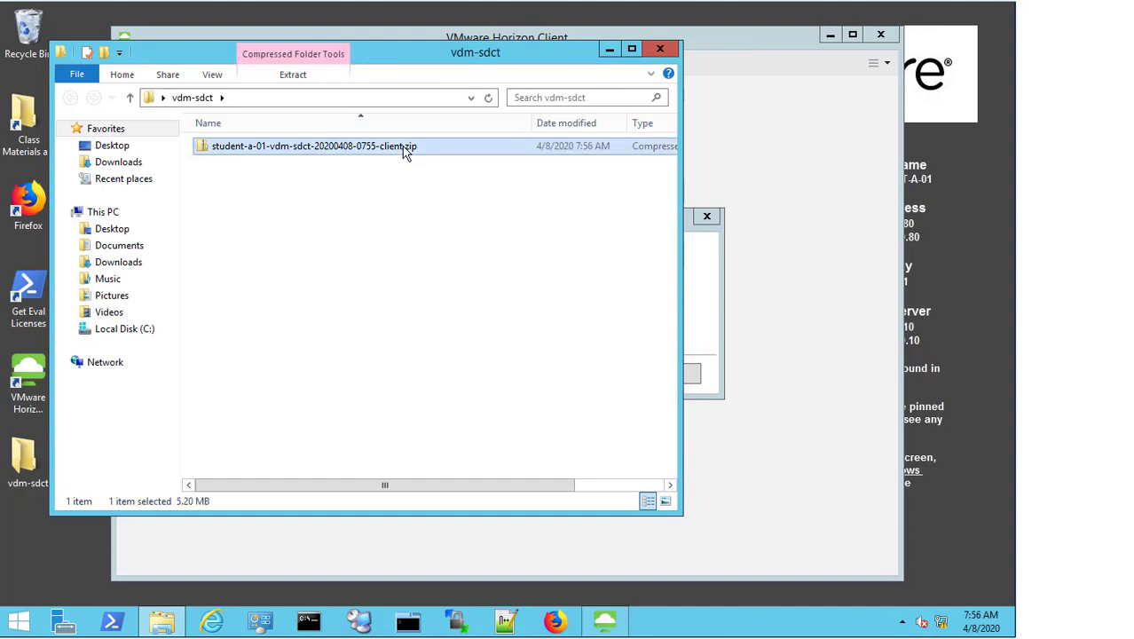